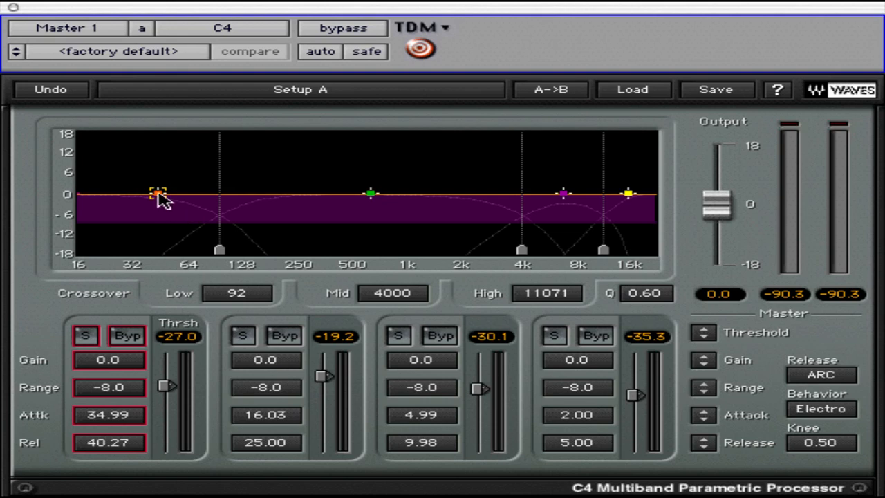
# Raise the low band's gain to 1.9 and lower the Low crossover to 63 on the graph
pyautogui.moveTo(159, 195)
pyautogui.mouseDown()
pyautogui.moveTo(214, 194)
pyautogui.moveTo(143, 194)
pyautogui.moveTo(221, 198)
pyautogui.moveTo(157, 195)
pyautogui.moveTo(179, 193)
pyautogui.moveTo(177, 126)
pyautogui.moveTo(175, 251)
pyautogui.moveTo(172, 184)
pyautogui.moveTo(145, 192)
pyautogui.moveTo(150, 91)
pyautogui.moveTo(142, 191)
pyautogui.moveTo(148, 98)
pyautogui.moveTo(126, 168)
pyautogui.mouseUp()
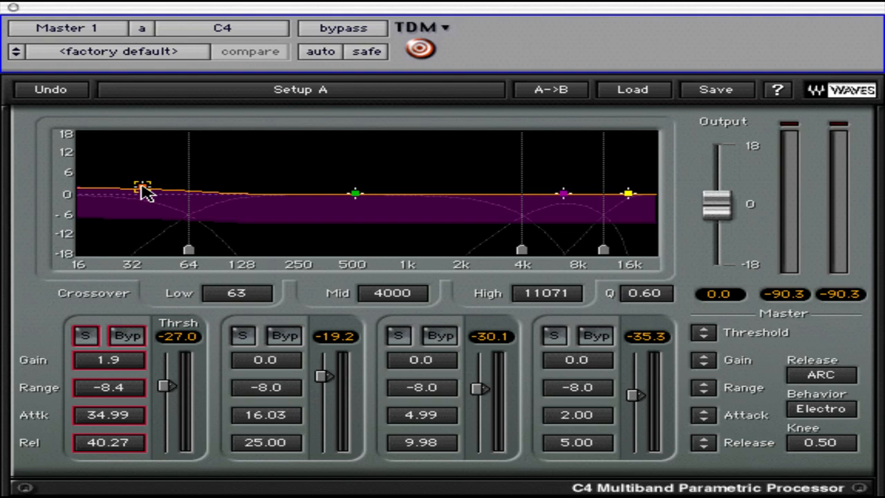
# Compare the low and low-mid bands by soloing each briefly, and check the low band bypassed and active
pyautogui.click(91, 339)
pyautogui.click(90, 338)
pyautogui.click(245, 337)
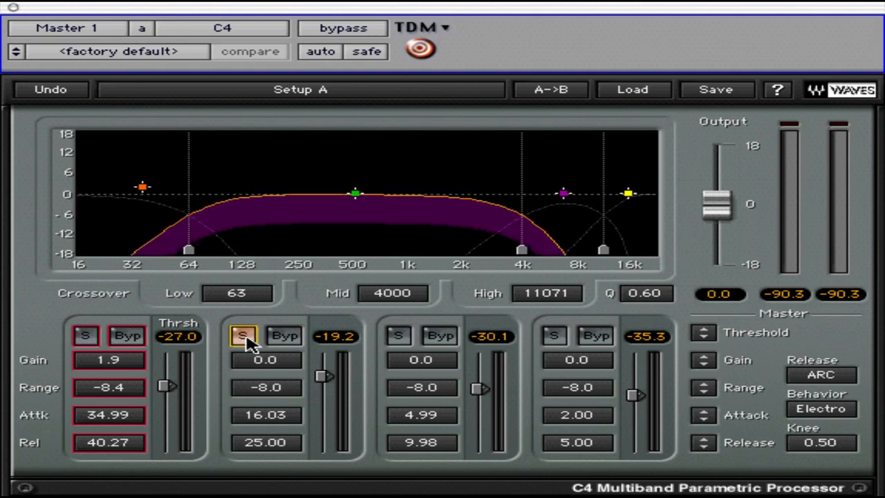
pyautogui.click(246, 337)
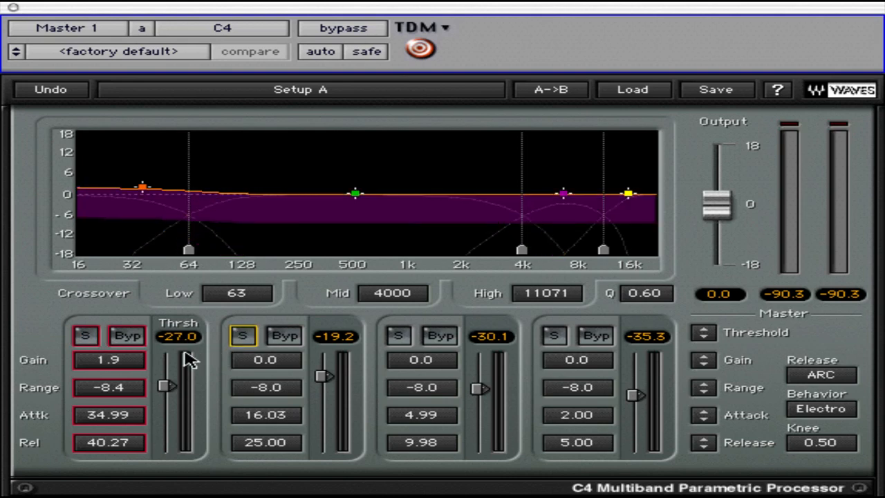
pyautogui.click(130, 337)
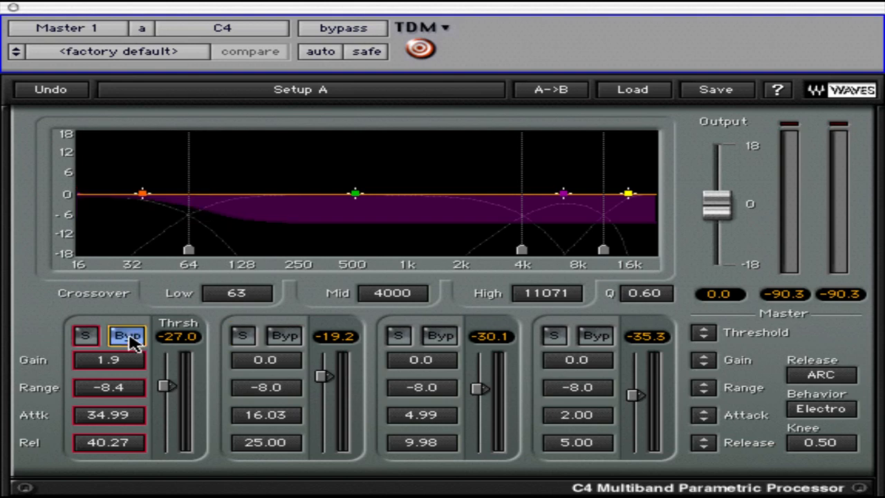
pyautogui.click(130, 337)
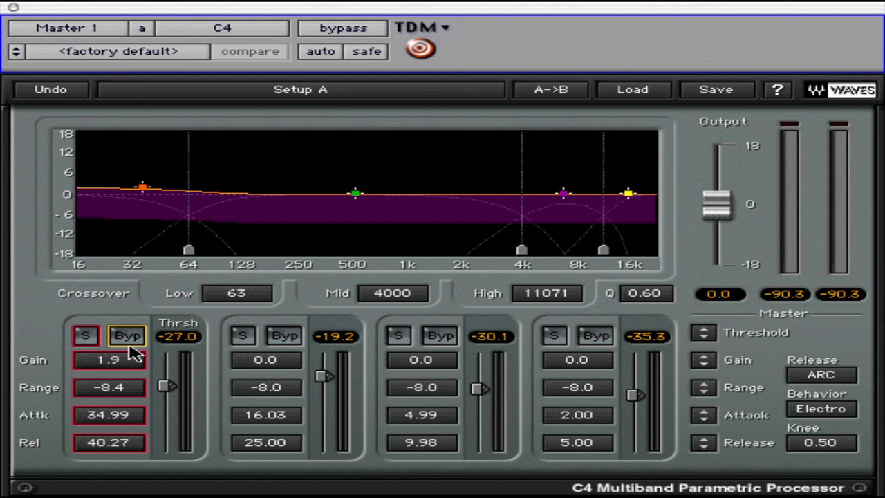
# Reset the low band's range to 0.0 and lower its gain to 0.6
pyautogui.click(132, 392)
pyautogui.moveTo(132, 392)
pyautogui.mouseDown()
pyautogui.moveTo(122, 446)
pyautogui.moveTo(124, 373)
pyautogui.moveTo(119, 418)
pyautogui.moveTo(105, 297)
pyautogui.moveTo(103, 425)
pyautogui.moveTo(131, 392)
pyautogui.mouseUp()
pyautogui.keyDown('alt'); pyautogui.click(131, 393); pyautogui.keyUp('alt')
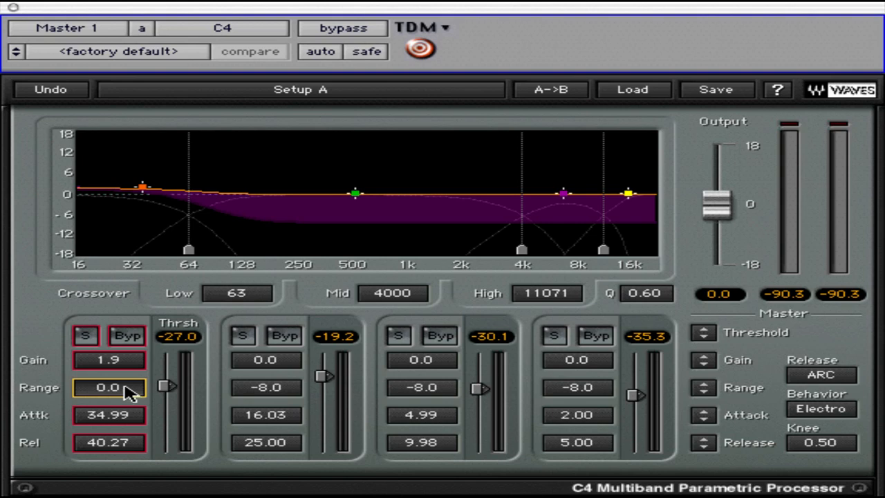
pyautogui.moveTo(108, 360); pyautogui.dragTo(97, 404)
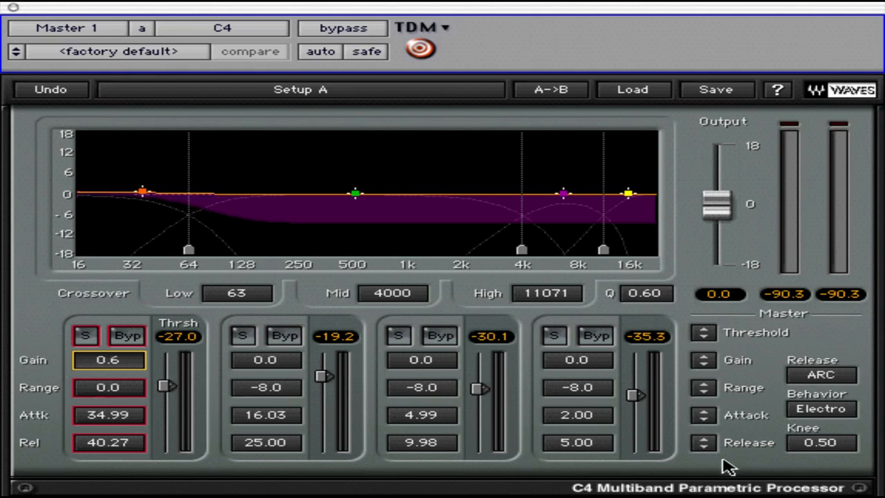
# Set the master knee to Soft, and give the low band an attack of 65.16 and a release of 638.22
pyautogui.moveTo(856, 442); pyautogui.dragTo(848, 496)
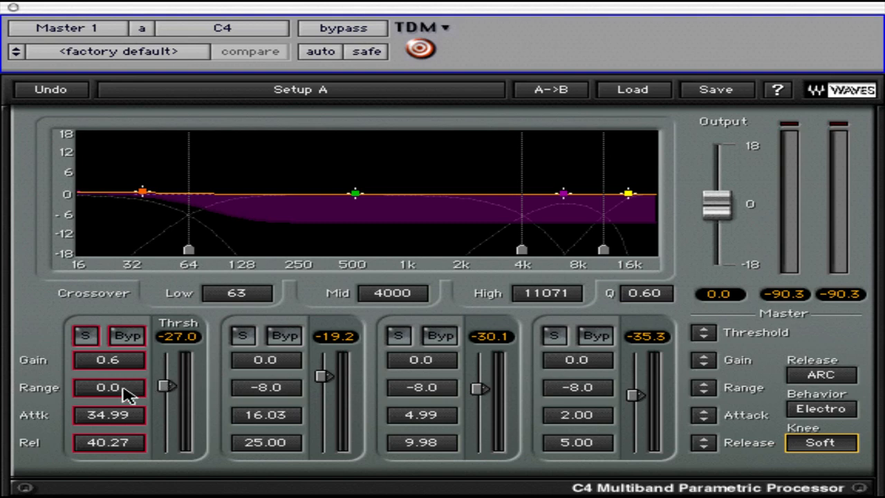
pyautogui.moveTo(117, 418); pyautogui.dragTo(109, 381)
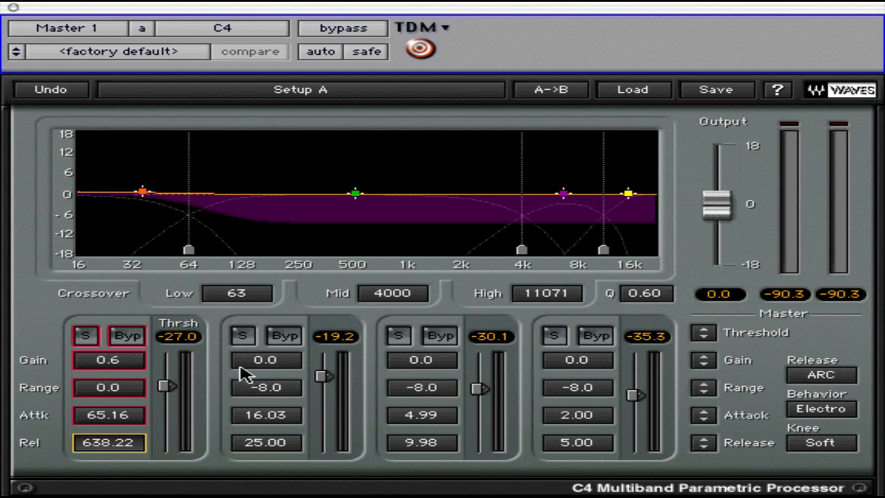
# Set the low band's threshold to -24.4 and its range to -10.0
pyautogui.moveTo(166, 385); pyautogui.dragTo(148, 373)
pyautogui.click(168, 381)
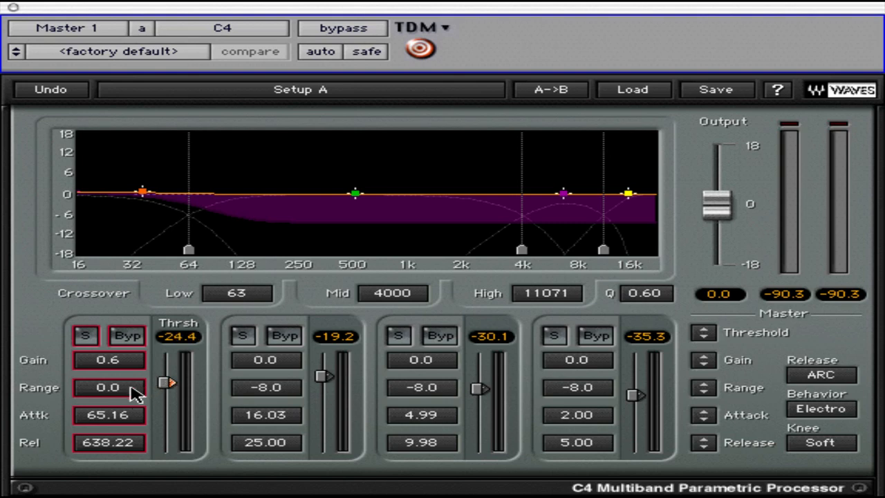
pyautogui.click(136, 393)
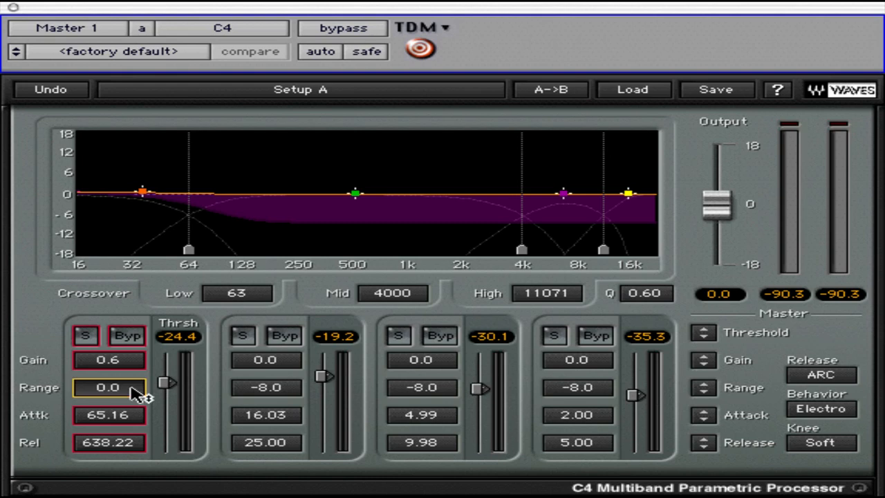
pyautogui.moveTo(136, 393); pyautogui.dragTo(135, 430)
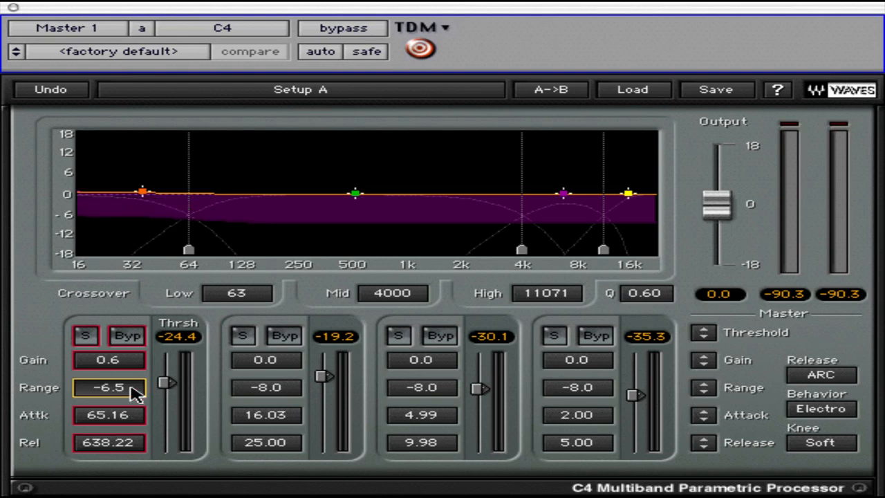
pyautogui.click(136, 392)
pyautogui.press('Return')
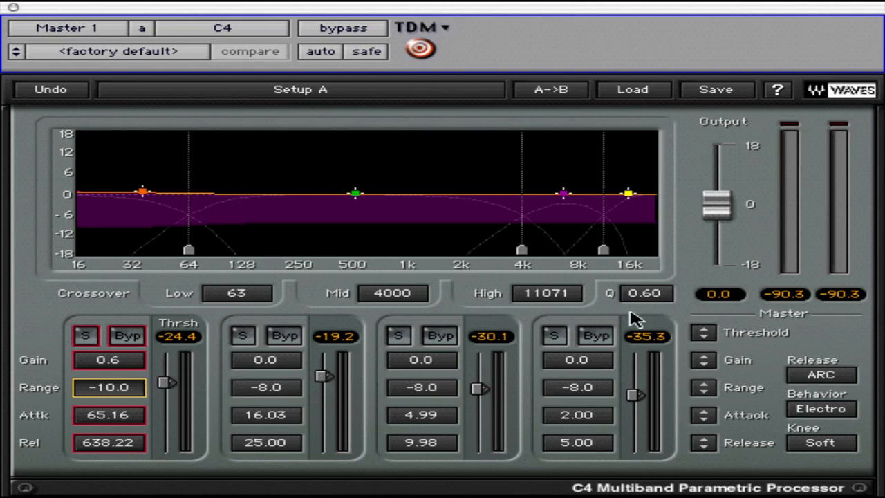
# Lower all band thresholds together to -37.1, -31.9, -42.8 and -48.0, and reduce the master gain by 0.4
pyautogui.moveTo(708, 333)
pyautogui.mouseDown()
pyautogui.moveTo(706, 376)
pyautogui.moveTo(704, 348)
pyautogui.mouseUp()
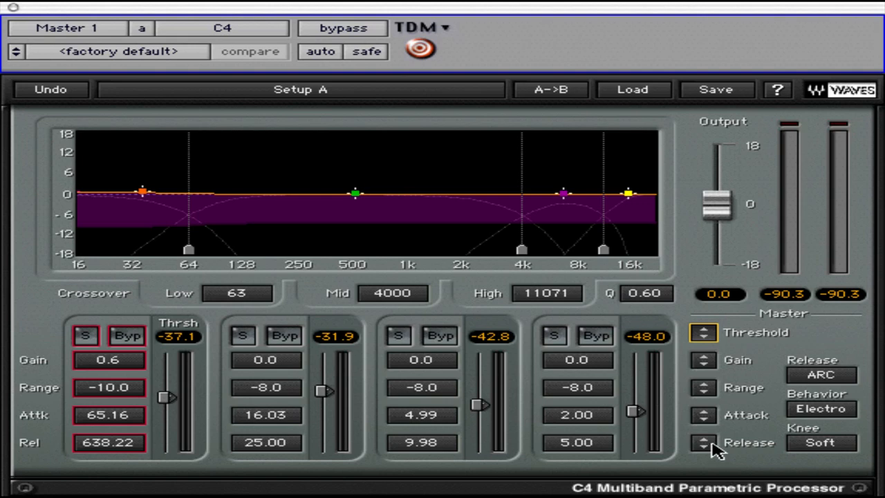
pyautogui.moveTo(705, 363)
pyautogui.mouseDown()
pyautogui.moveTo(706, 346)
pyautogui.moveTo(704, 357)
pyautogui.mouseUp()
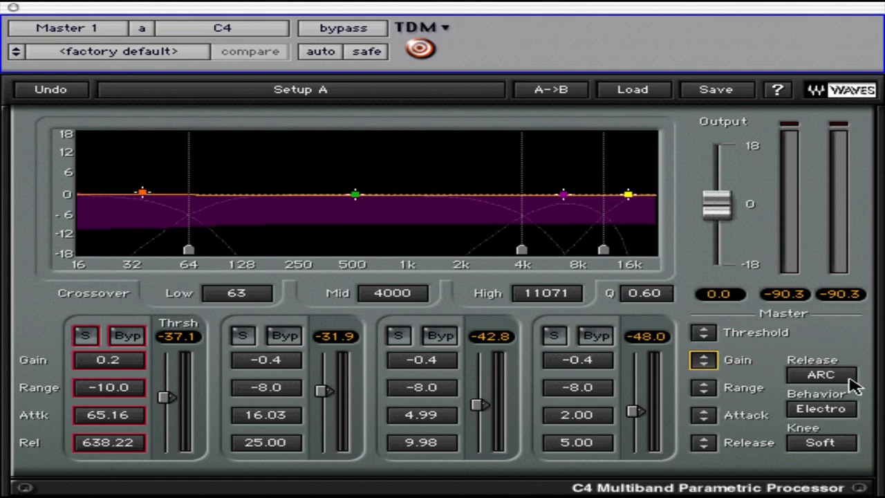
# Set the master behavior to Opto with ARC release and start playback
pyautogui.click(850, 376)
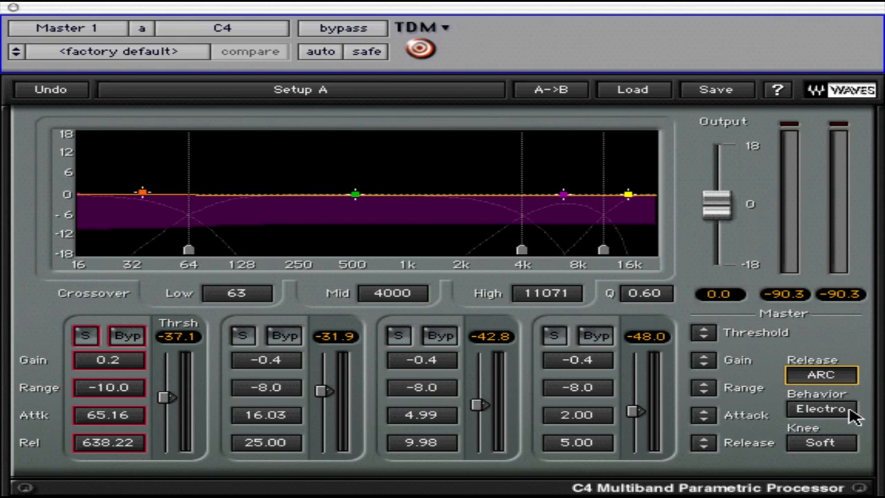
pyautogui.click(854, 417)
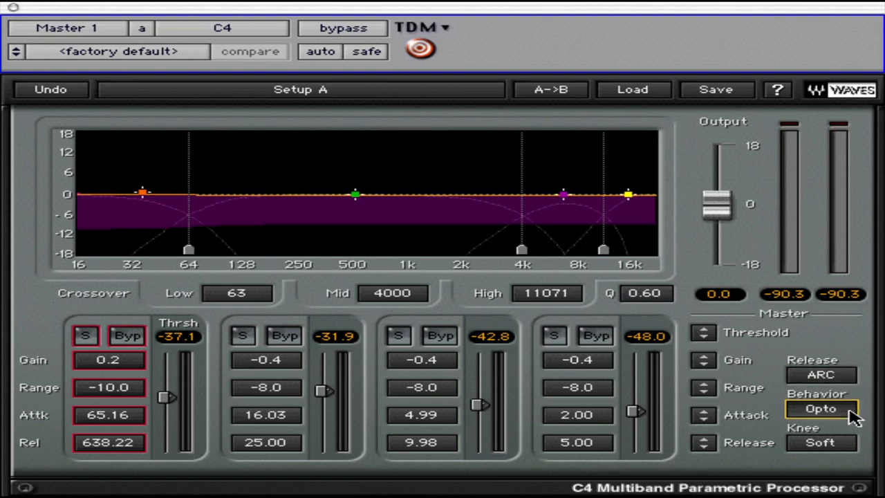
pyautogui.click(854, 416)
pyautogui.press('space')
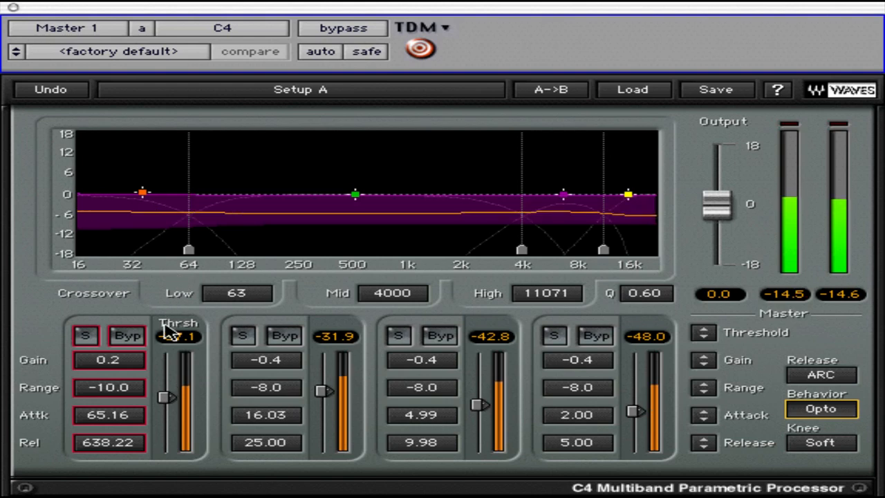
# Raise the low band's threshold to -20.3, and boost its gain to 3.7 while soloing the band
pyautogui.moveTo(170, 394); pyautogui.dragTo(174, 344)
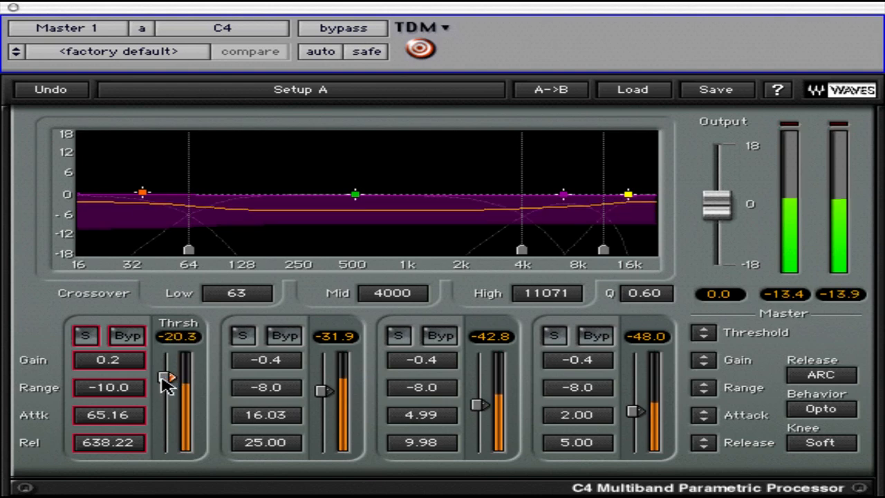
pyautogui.click(86, 336)
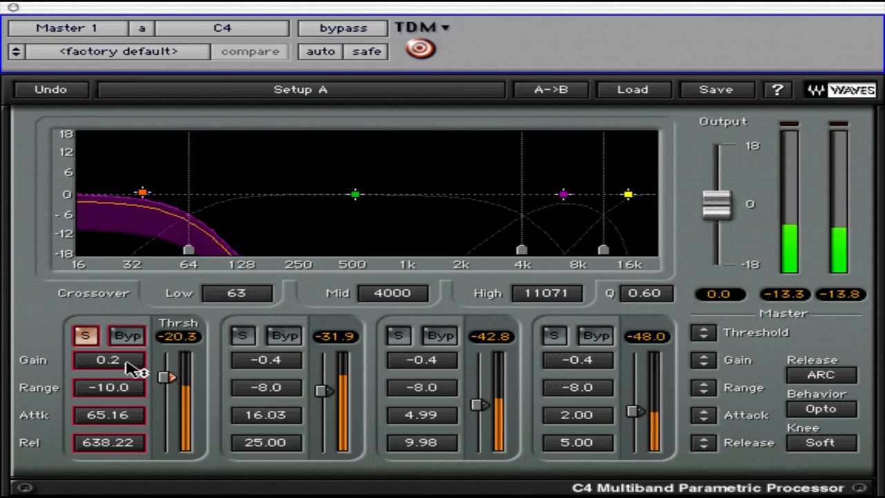
pyautogui.moveTo(125, 358); pyautogui.dragTo(134, 332)
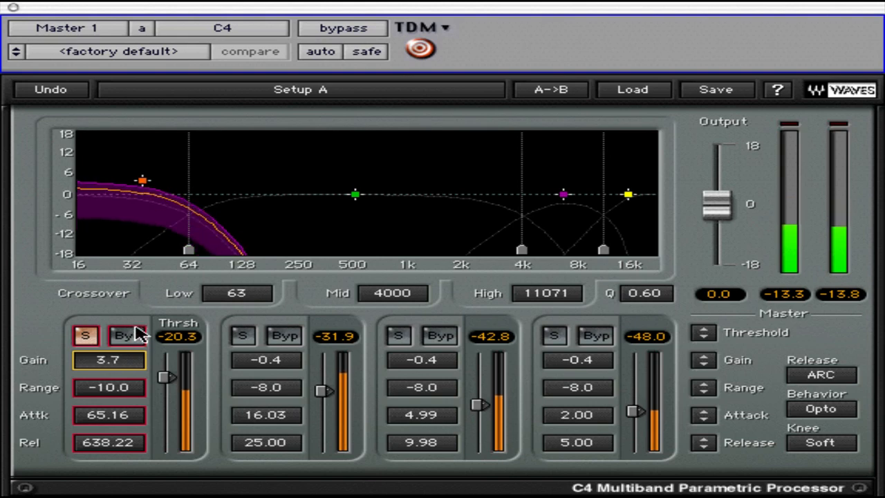
pyautogui.click(86, 337)
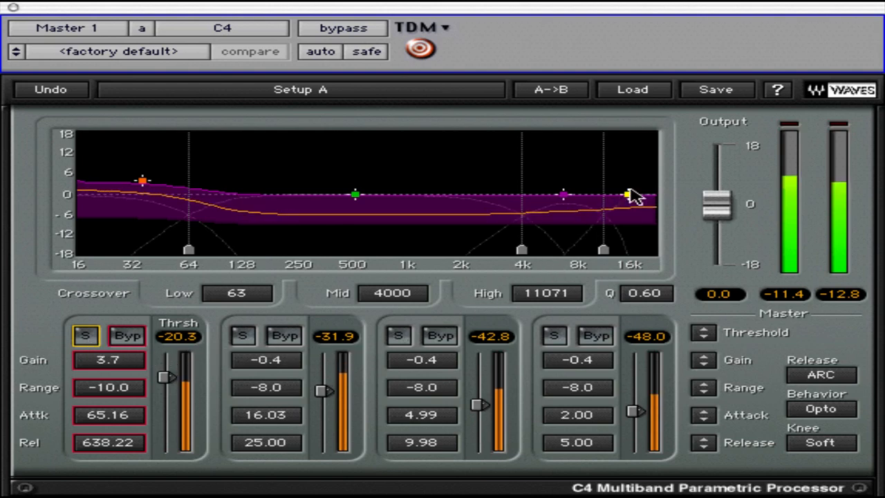
# Raise the high band's gain to 5.3 with the High crossover at 11478, and audition that band in solo
pyautogui.moveTo(628, 183); pyautogui.dragTo(644, 144)
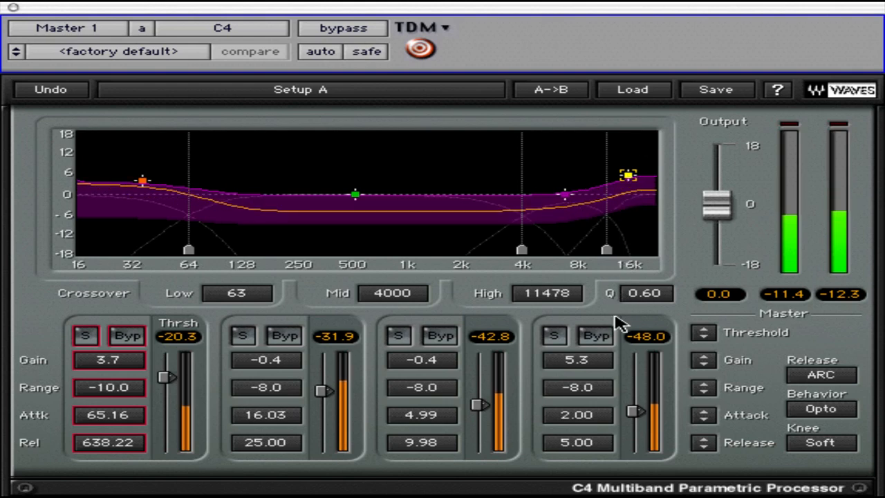
pyautogui.click(557, 335)
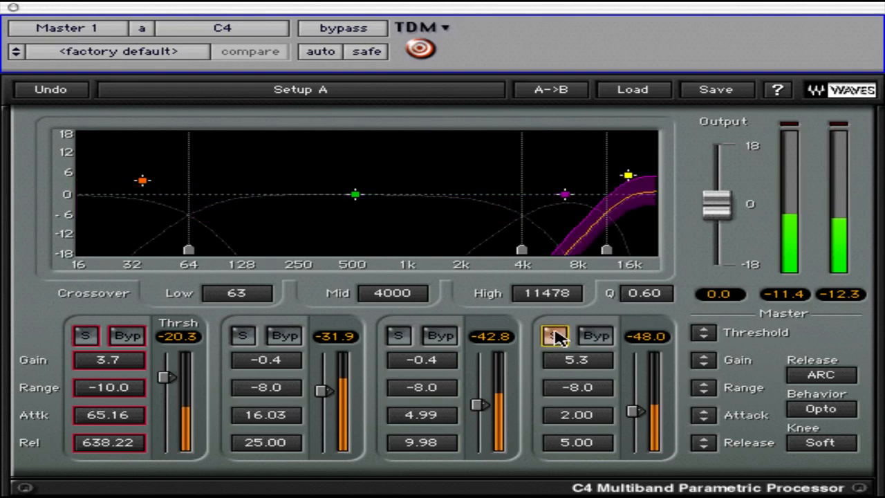
pyautogui.click(557, 336)
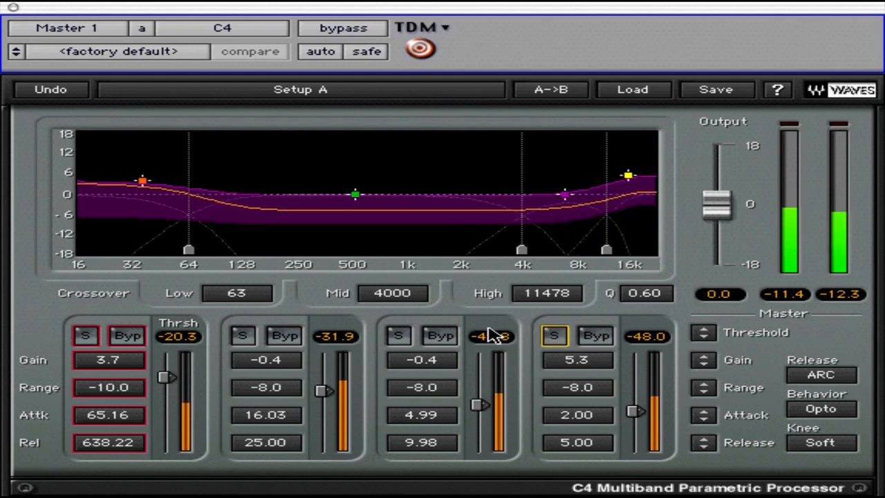
# Audition the high-mid band in solo, and set the Mid crossover to 1957 and the band's gain to 2.9
pyautogui.click(399, 339)
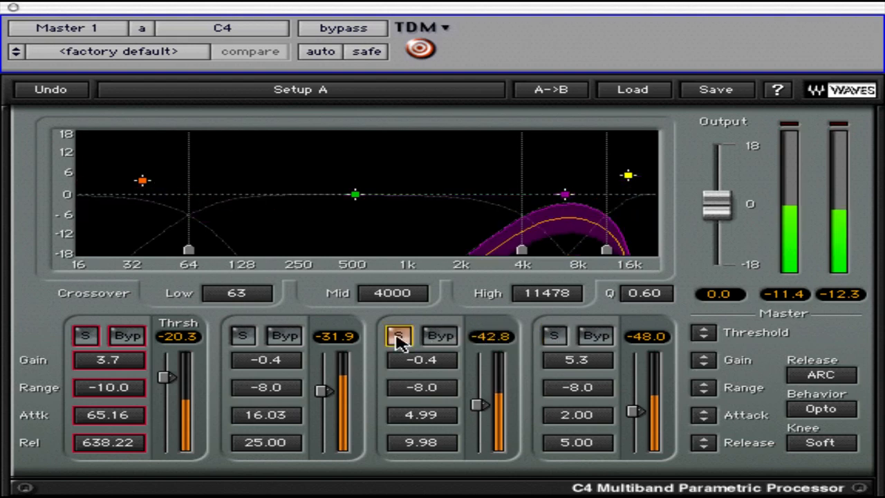
pyautogui.click(398, 338)
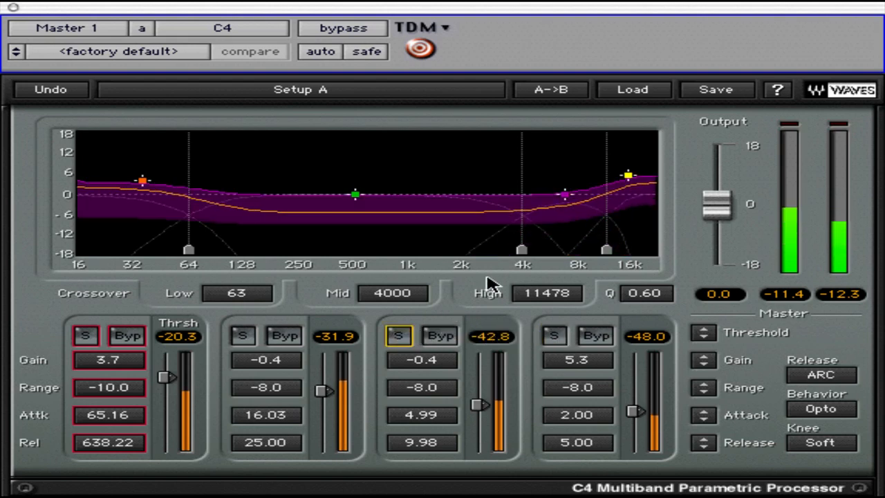
pyautogui.moveTo(522, 257); pyautogui.dragTo(474, 255)
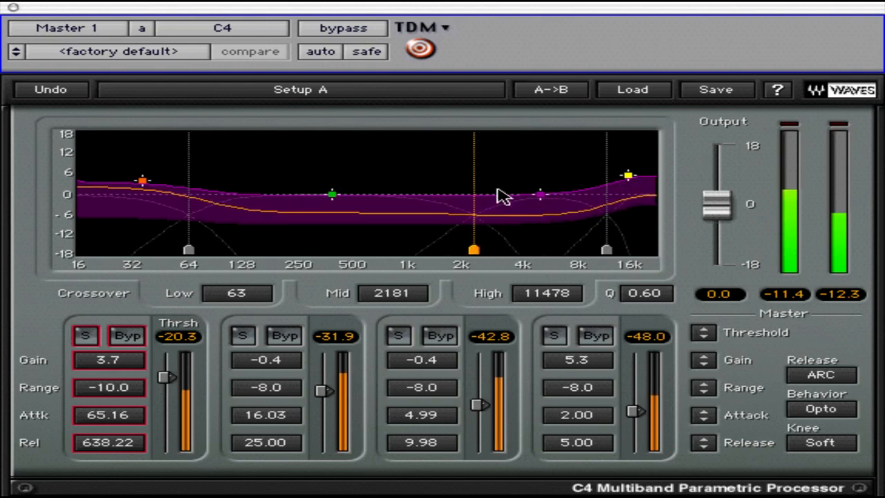
pyautogui.moveTo(539, 195)
pyautogui.mouseDown()
pyautogui.moveTo(529, 178)
pyautogui.moveTo(537, 192)
pyautogui.mouseUp()
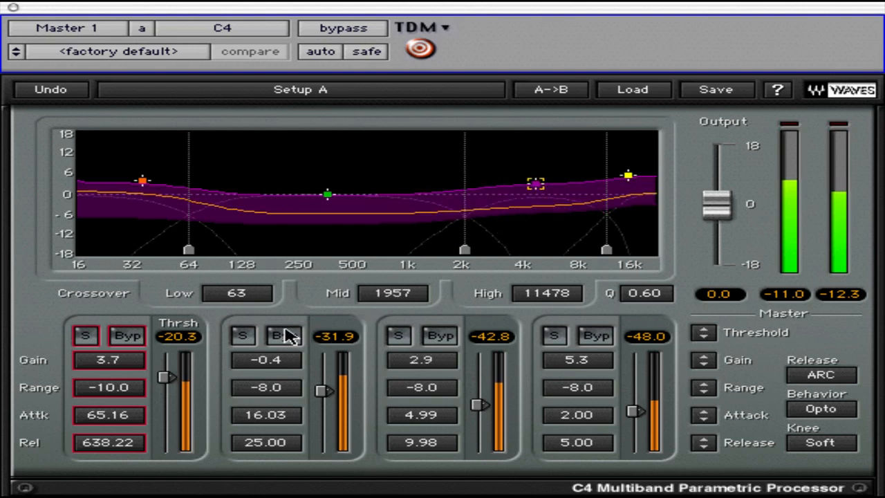
# Set the Mid crossover to 2870 and the low-mid band's gain to -0.1 while soloing that band
pyautogui.click(243, 336)
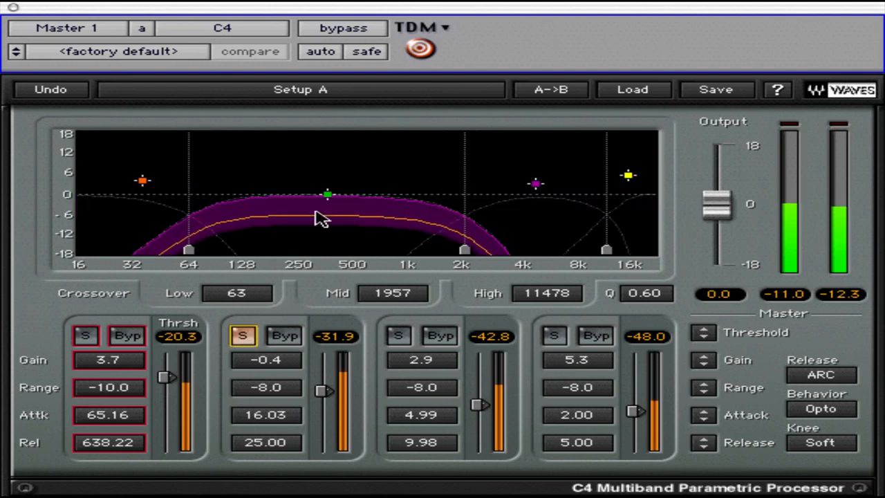
pyautogui.moveTo(336, 195)
pyautogui.mouseDown()
pyautogui.moveTo(350, 178)
pyautogui.moveTo(361, 217)
pyautogui.moveTo(345, 208)
pyautogui.mouseUp()
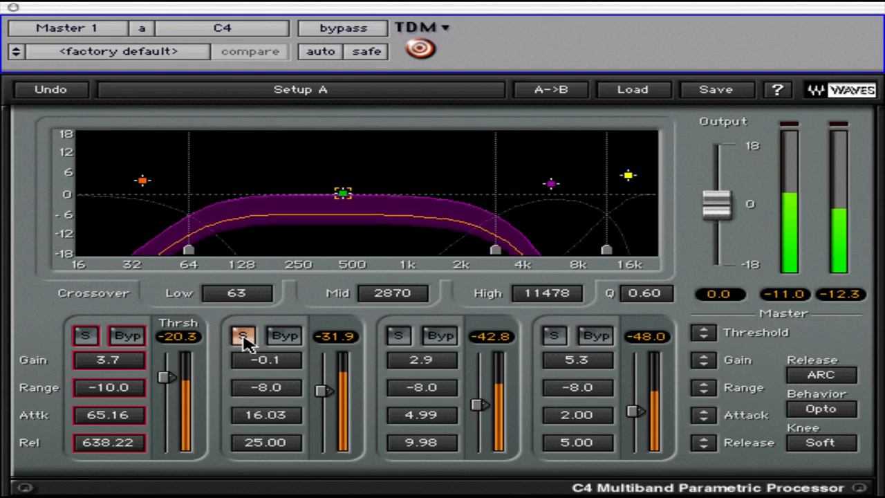
pyautogui.click(244, 339)
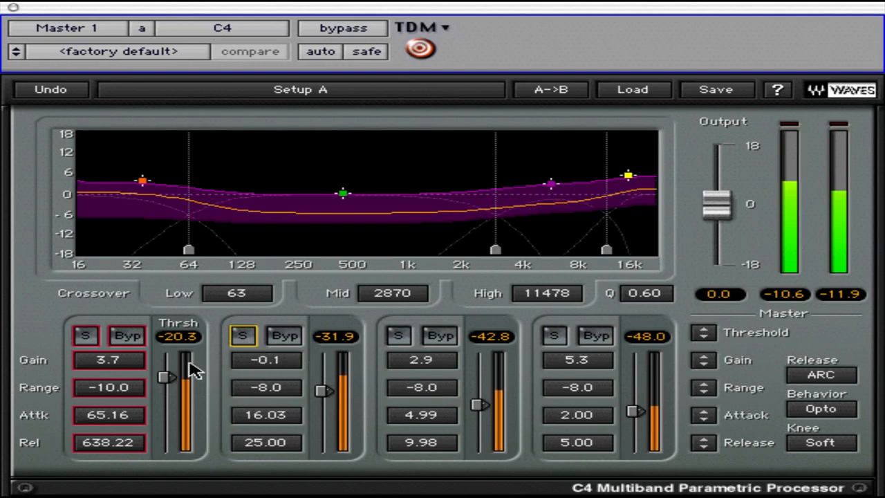
# Cut the low band's gain to -1.8 and set the high band's release to 8.34
pyautogui.moveTo(128, 369)
pyautogui.mouseDown()
pyautogui.moveTo(145, 409)
pyautogui.moveTo(142, 403)
pyautogui.mouseUp()
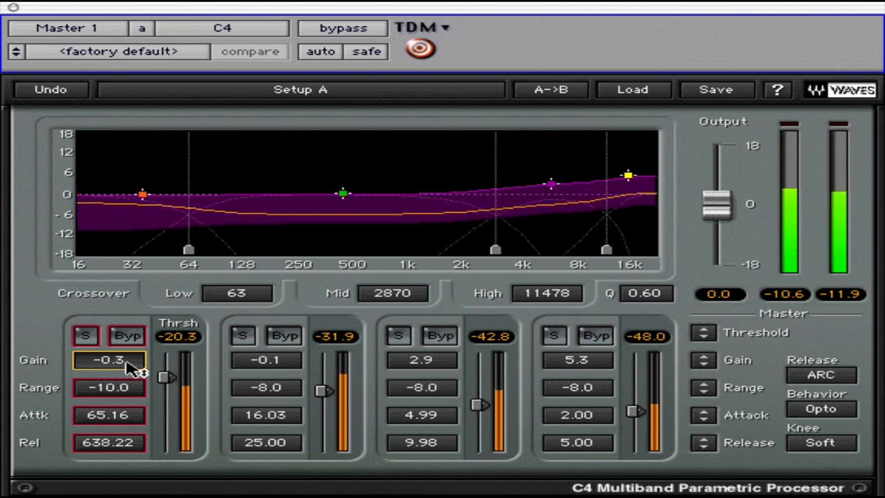
pyautogui.moveTo(128, 369)
pyautogui.mouseDown()
pyautogui.moveTo(145, 383)
pyautogui.moveTo(141, 402)
pyautogui.moveTo(131, 368)
pyautogui.mouseUp()
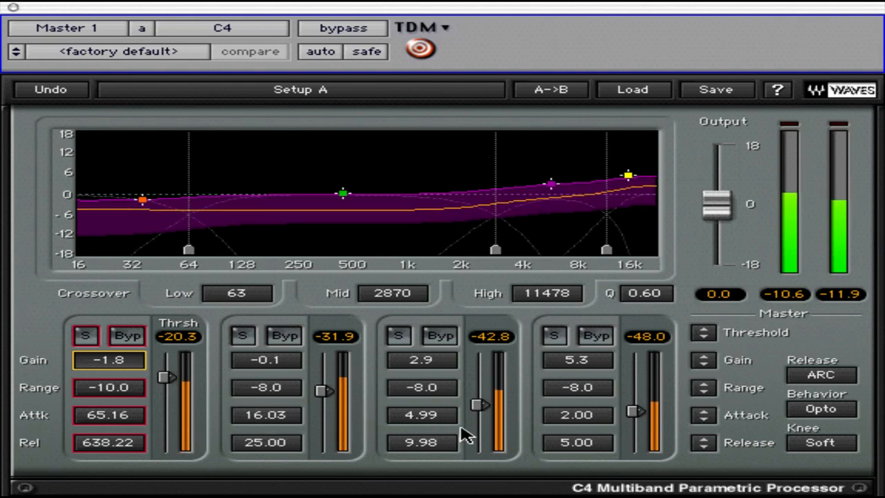
pyautogui.moveTo(589, 453); pyautogui.dragTo(586, 411)
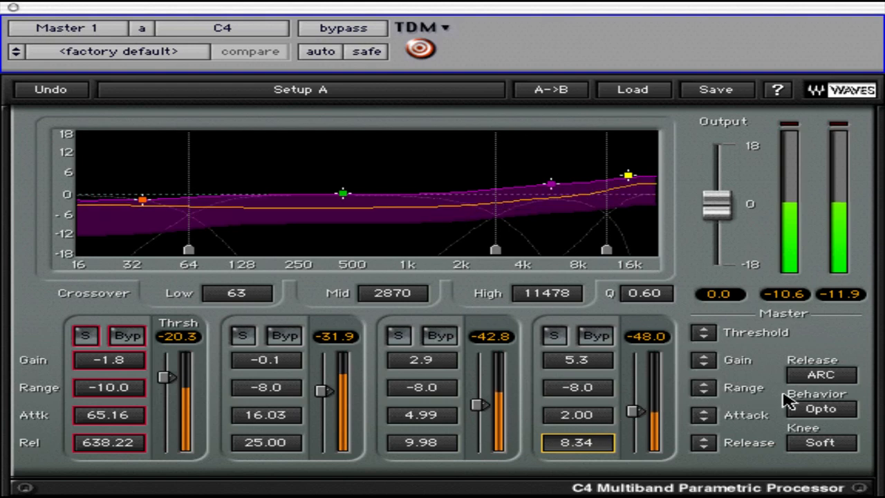
# Switch the behavior to Electro with a Hard knee, and set the threshold to -45.1 for the high band and -45.4 for the high-mid band
pyautogui.click(821, 410)
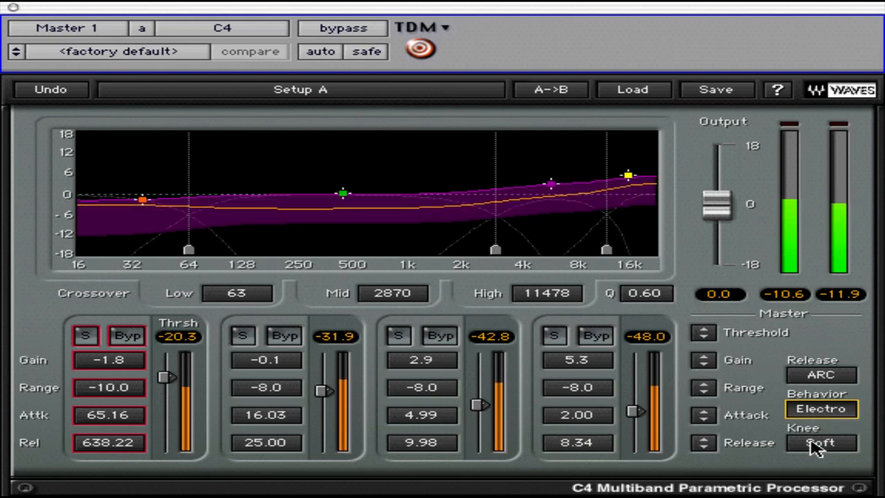
pyautogui.moveTo(817, 448); pyautogui.dragTo(819, 83)
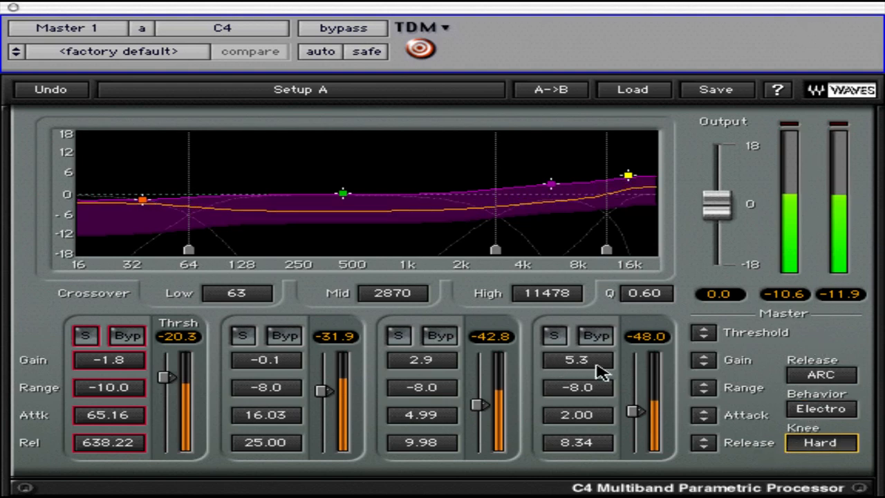
pyautogui.moveTo(639, 414); pyautogui.dragTo(628, 363)
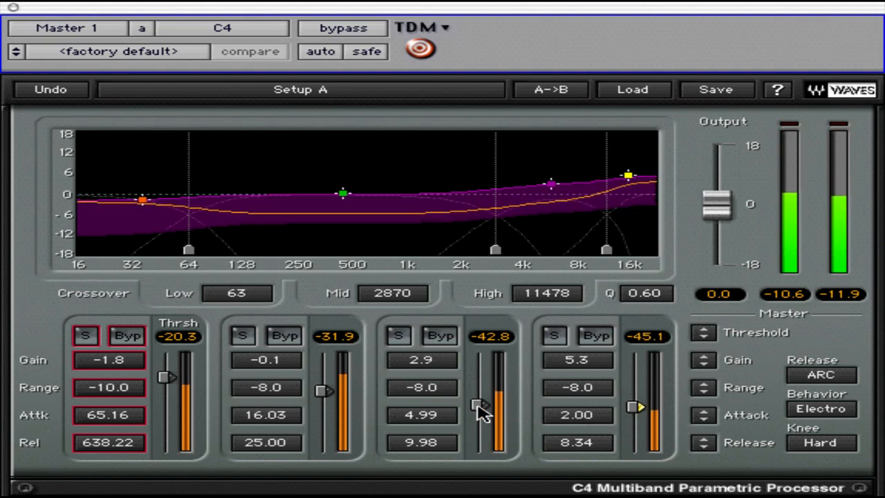
pyautogui.moveTo(477, 405); pyautogui.dragTo(474, 438)
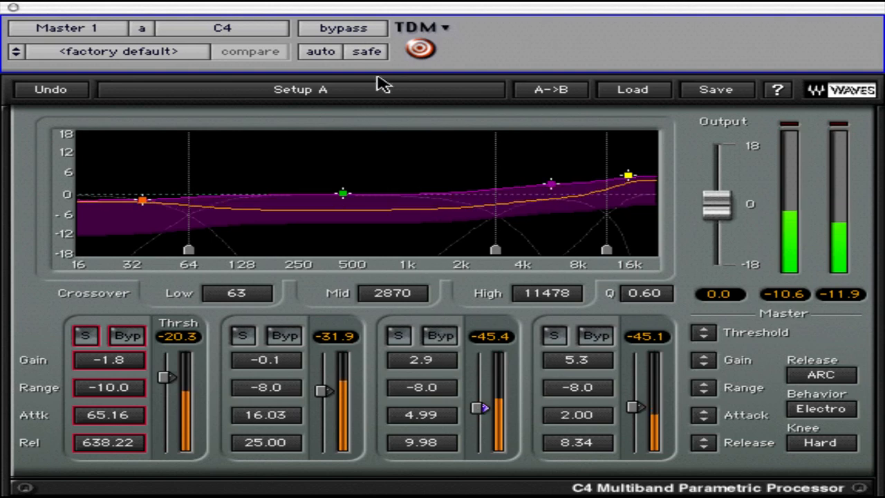
# Raise the compressor's output level to 4.7, and compare the processed mix with the bypassed signal before and after that change
pyautogui.click(358, 29)
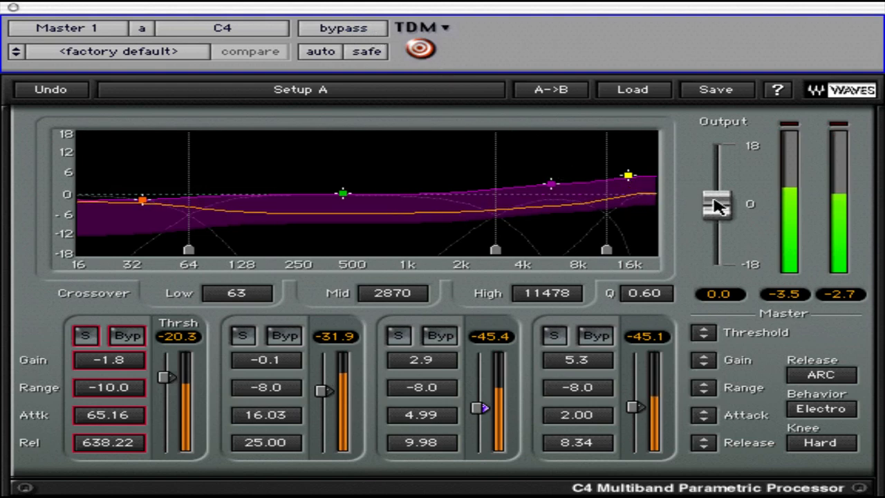
pyautogui.moveTo(721, 202); pyautogui.dragTo(719, 167)
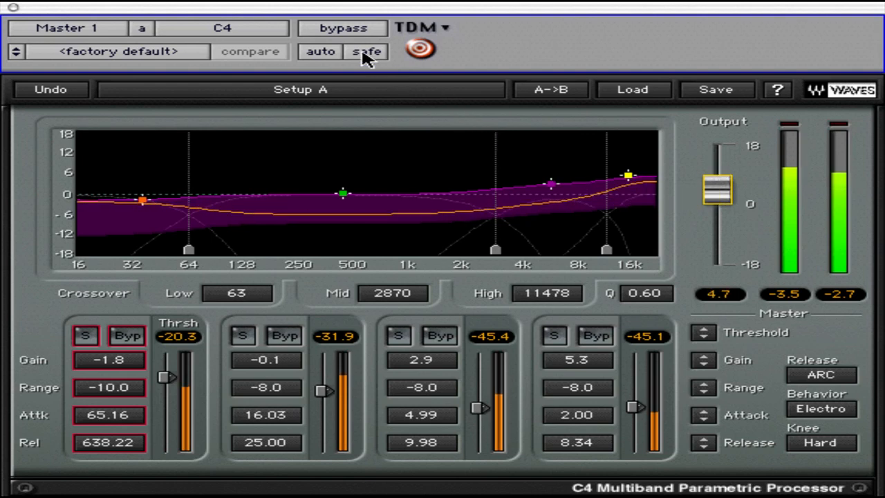
pyautogui.click(343, 28)
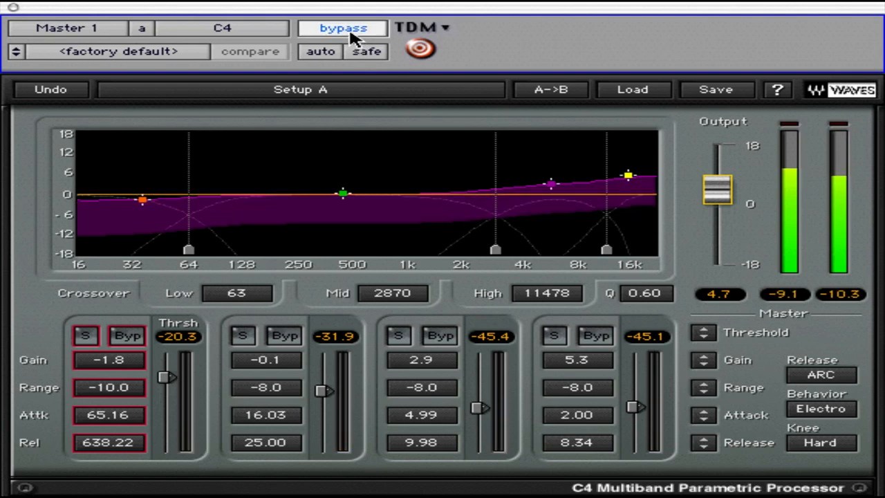
pyautogui.click(343, 29)
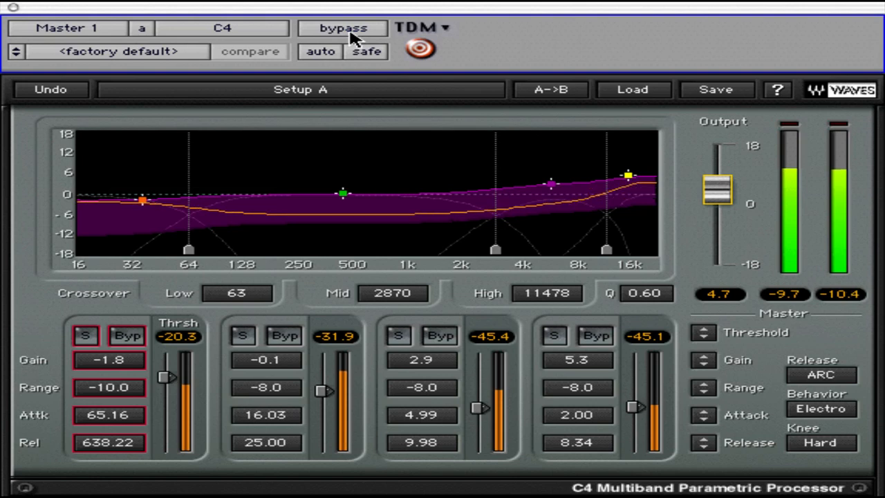